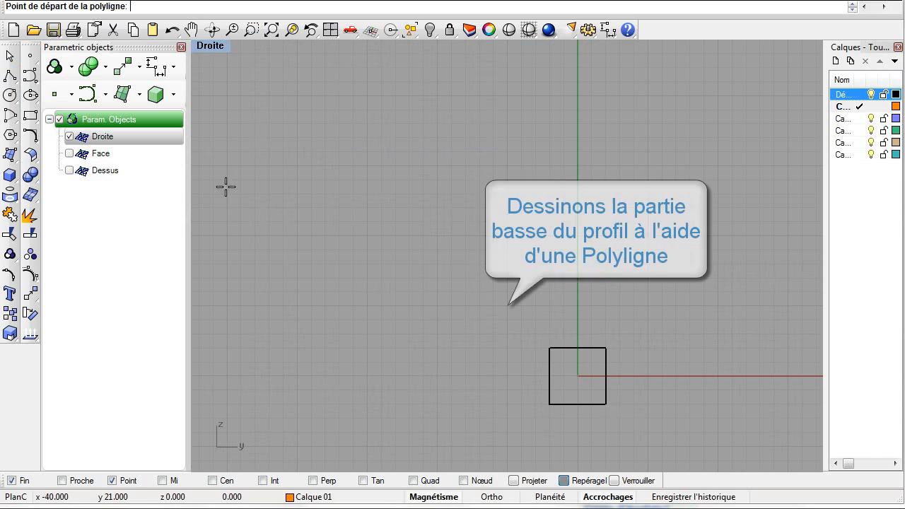
Draw the lower profile as a polyline in the Droite view from the origin through (-15, 0) and (-18, 2) to (-18, 4)
left_click(577, 377)
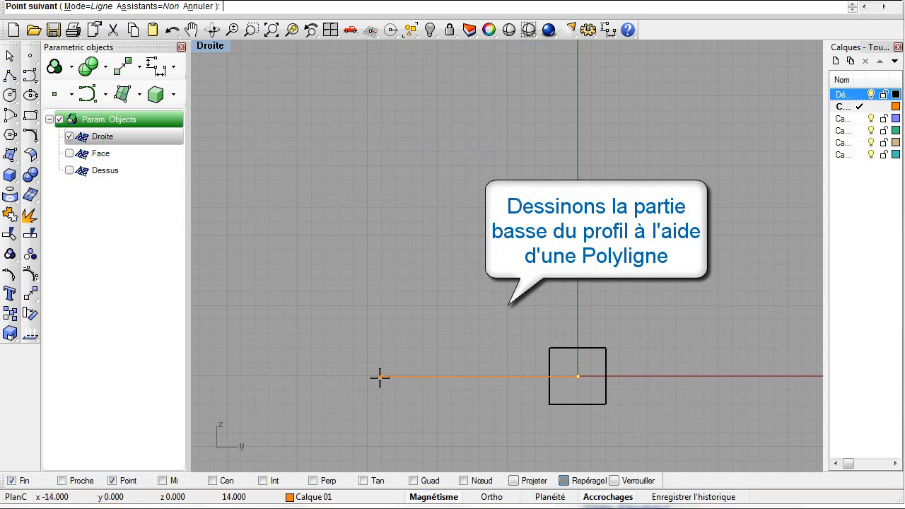
left_click(367, 377)
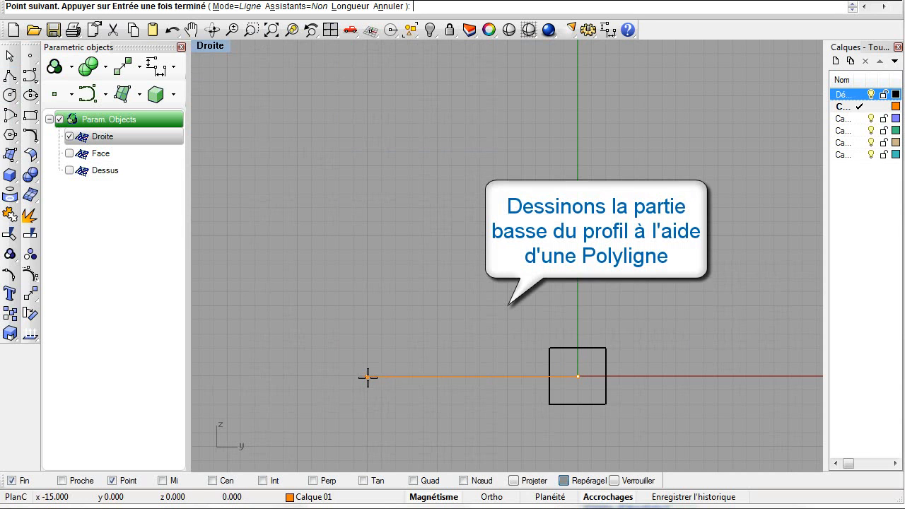
left_click(327, 349)
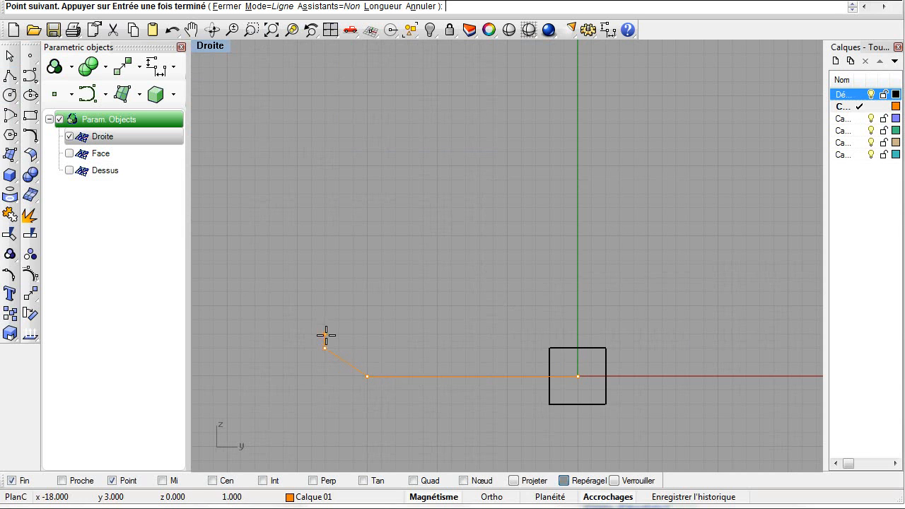
left_click(326, 325)
key("Return")
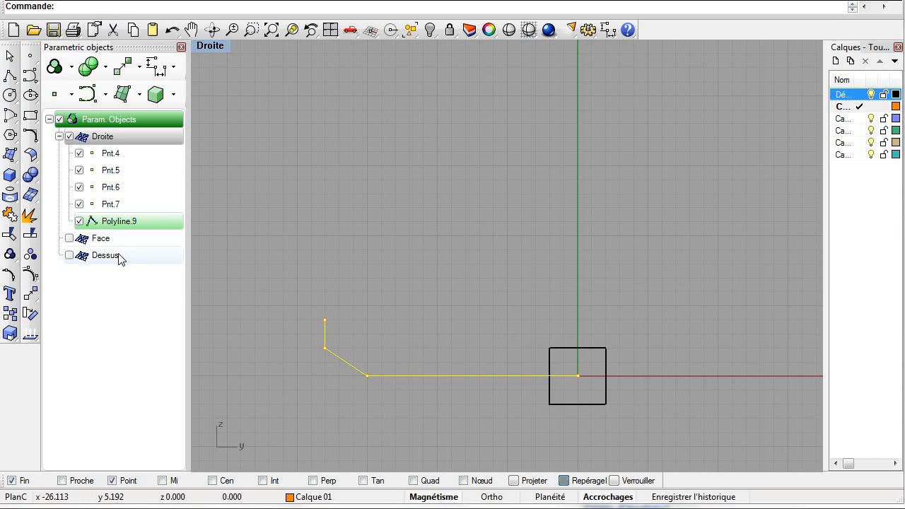
Edit the lower polyline's parameters to add a fillet with radius 2
right_click(123, 228)
left_click(141, 235)
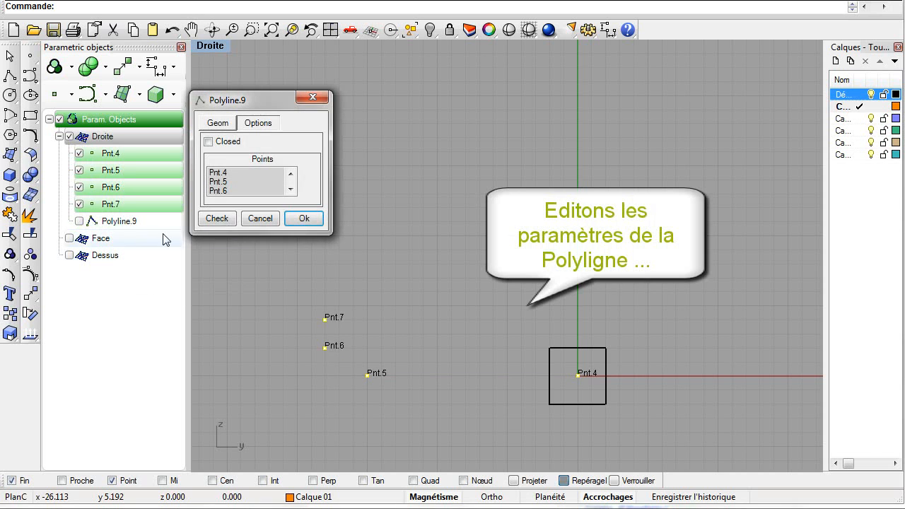
left_click(259, 125)
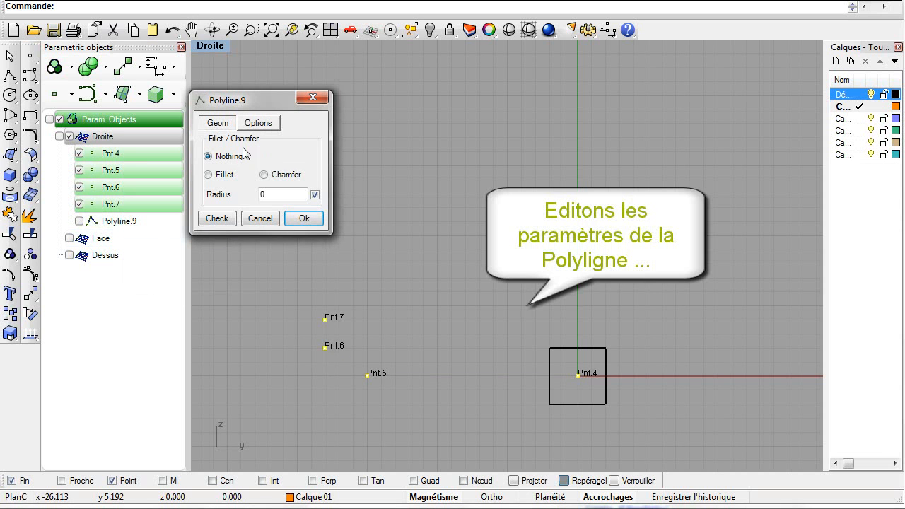
double_click(262, 196)
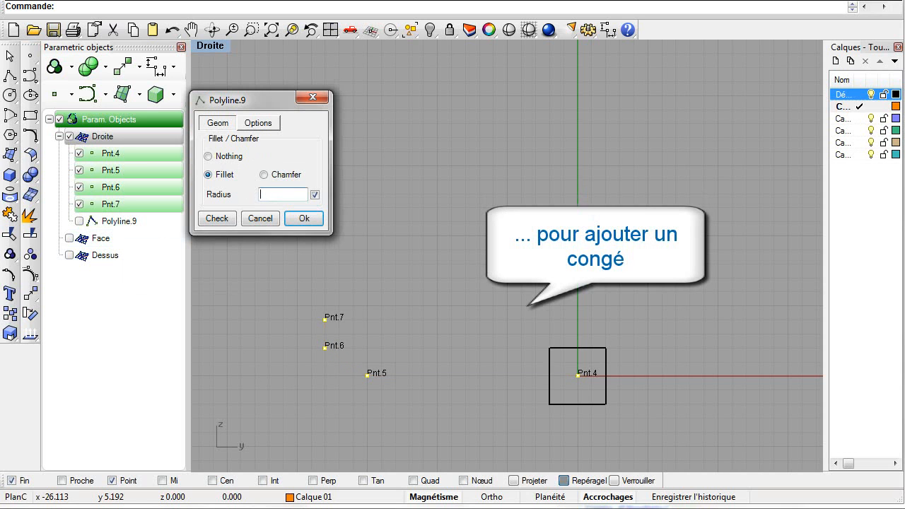
type("2")
left_click(303, 218)
middle_click(357, 254)
left_click(379, 261)
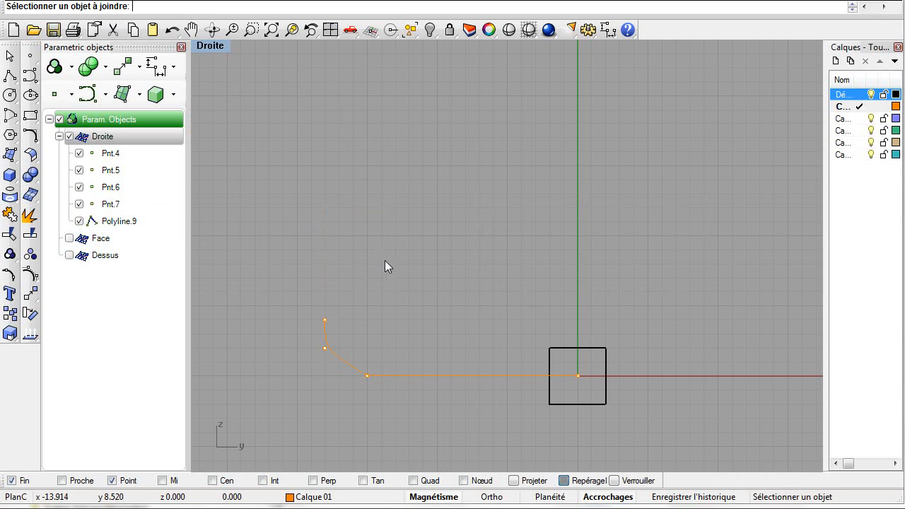
Start a degree 3 BSpline at the polyline's upper end with control points at (-18, 7), (-16, 16), (-9, 23) and (-6, 23)
right_click_drag(383, 263, 387, 320)
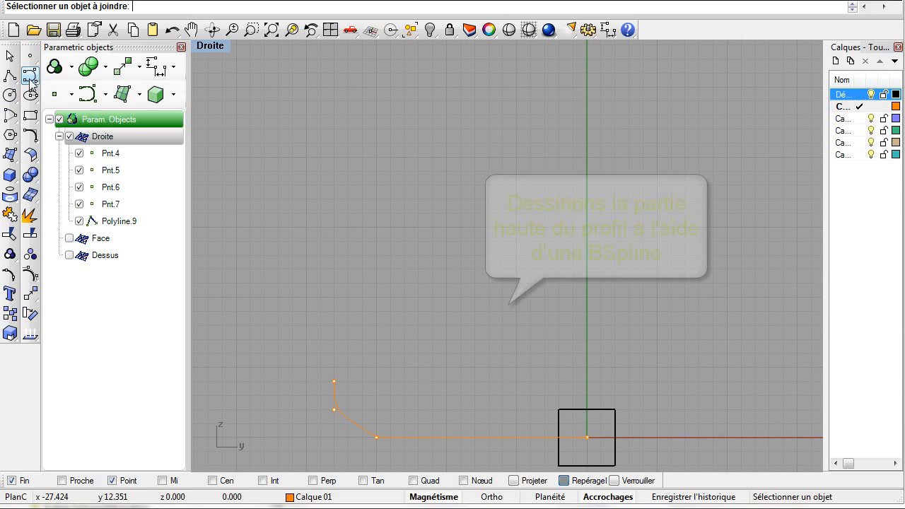
left_click(30, 76)
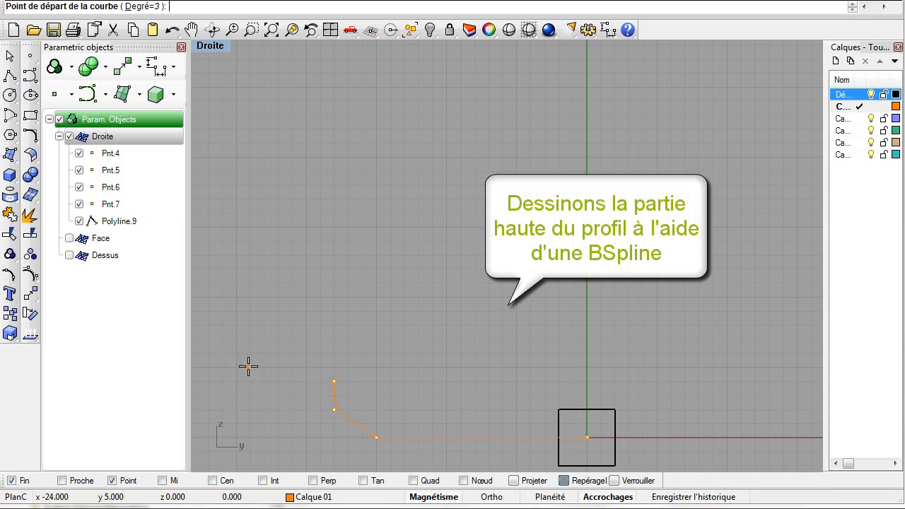
left_click(333, 379)
left_click(334, 339)
left_click(362, 213)
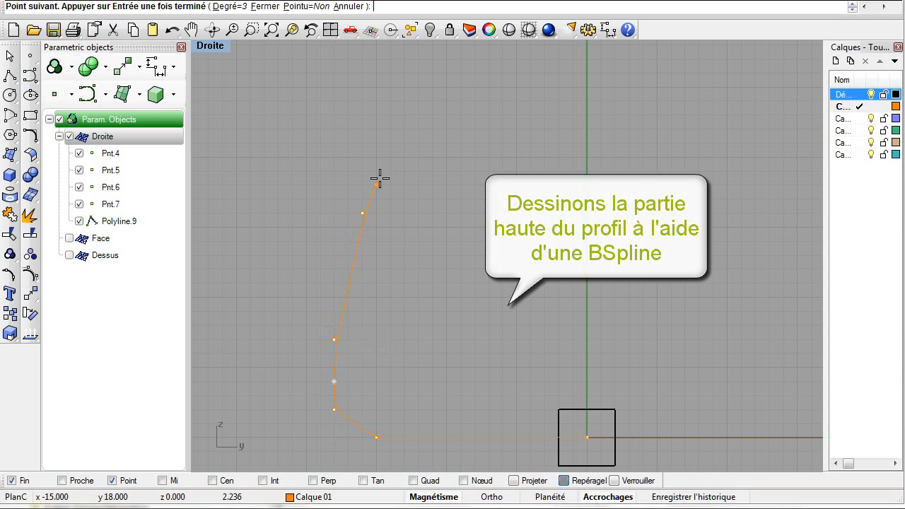
left_click(460, 114)
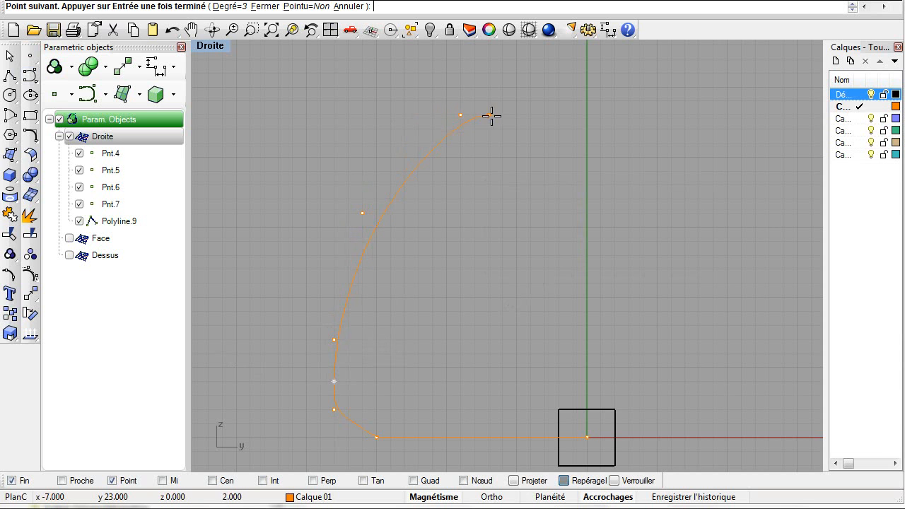
left_click(503, 115)
Finish the BSpline with a hooked rim using control points (-4, 23), (-4, 22), (-4, 21) and (-5, 21)
right_click_drag(549, 118, 487, 228)
scroll(487, 227, "up", 5)
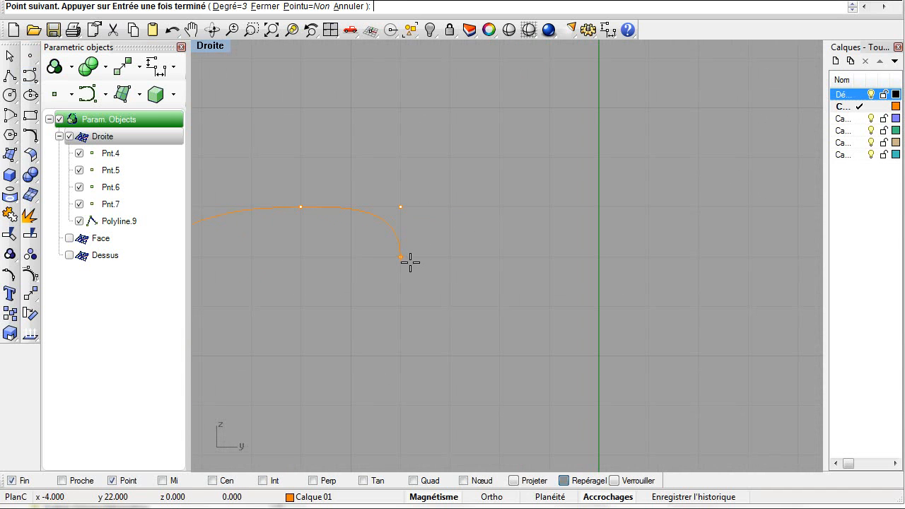
left_click(392, 294)
left_click(369, 305)
key("Return")
Join the lower polyline and the upper BSpline into one merged profile and select it
scroll(514, 328, "down", 1)
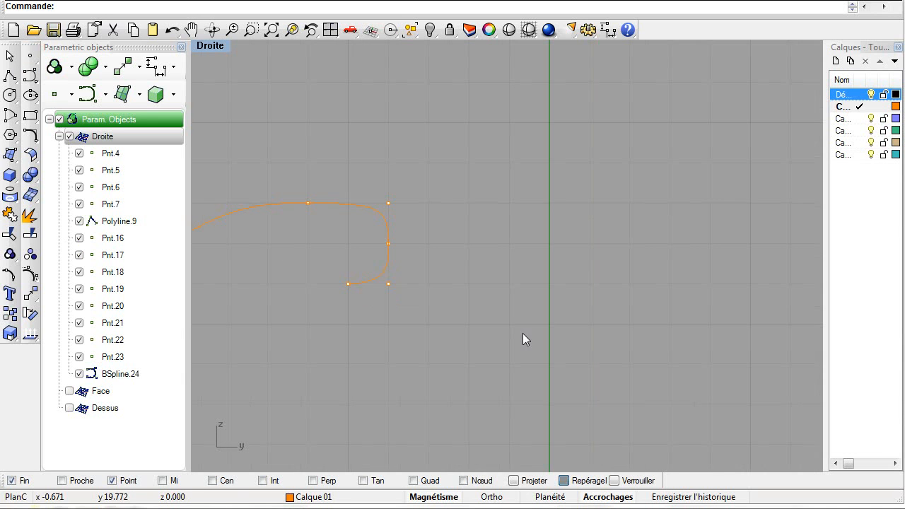
left_click(292, 30)
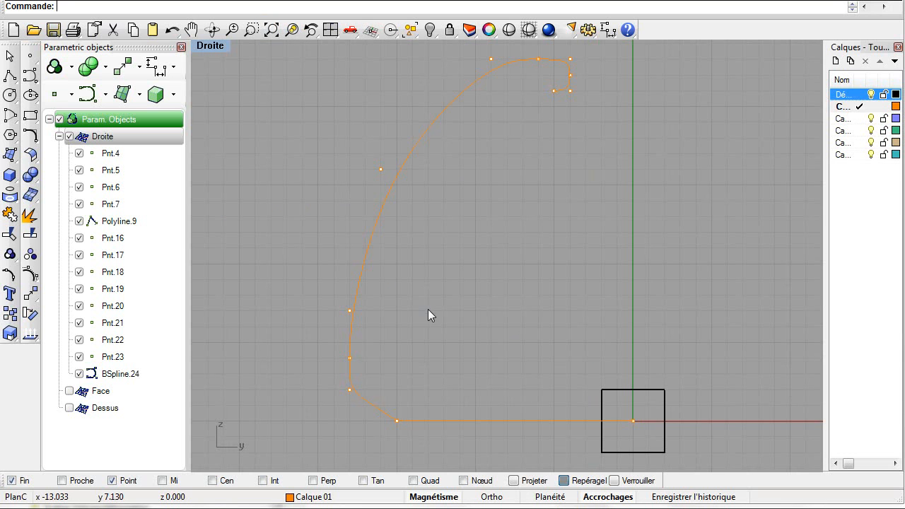
left_click(10, 215)
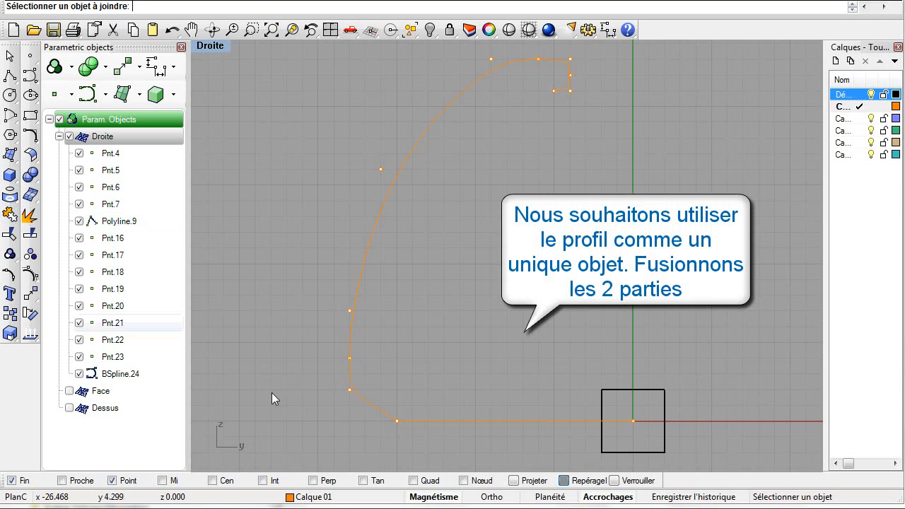
left_click(481, 422)
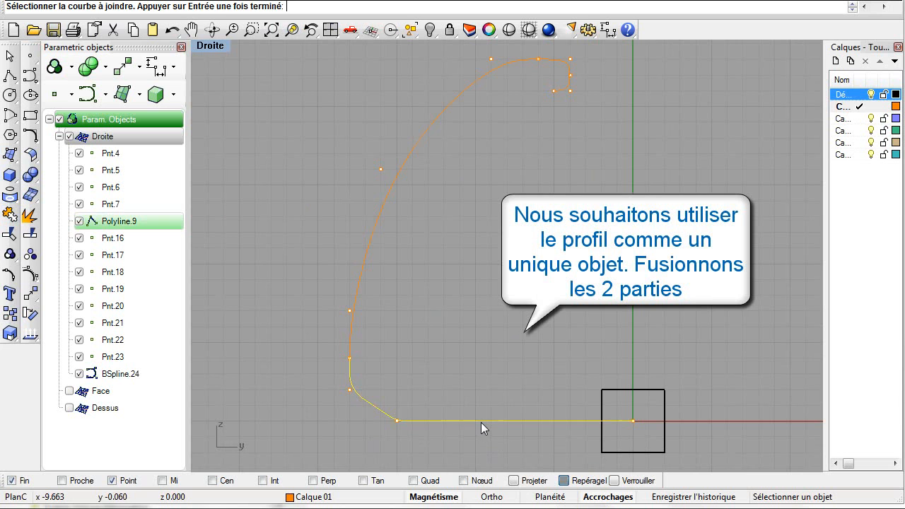
left_click(351, 333)
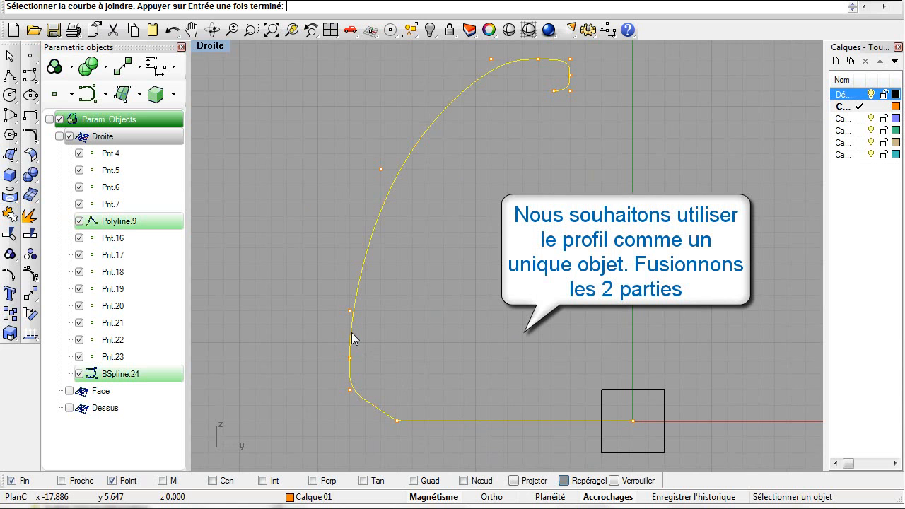
key("Return")
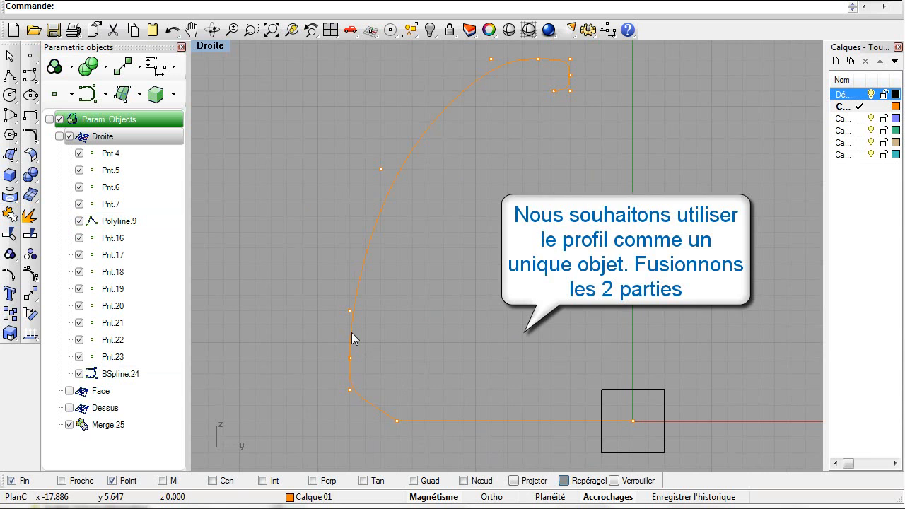
left_click(101, 427)
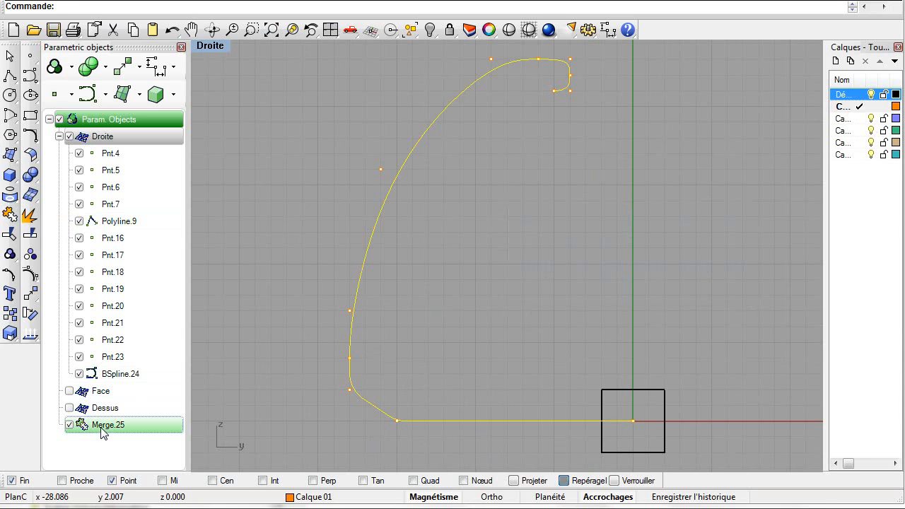
Hide the source curves BSpline.24 and Polyline.9, then highlight the merged profile to check it
left_click(86, 379)
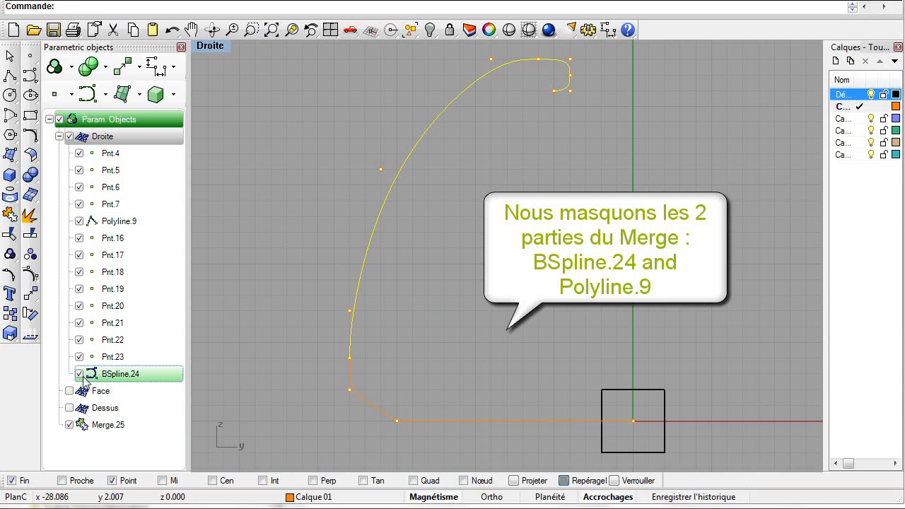
left_click(80, 375)
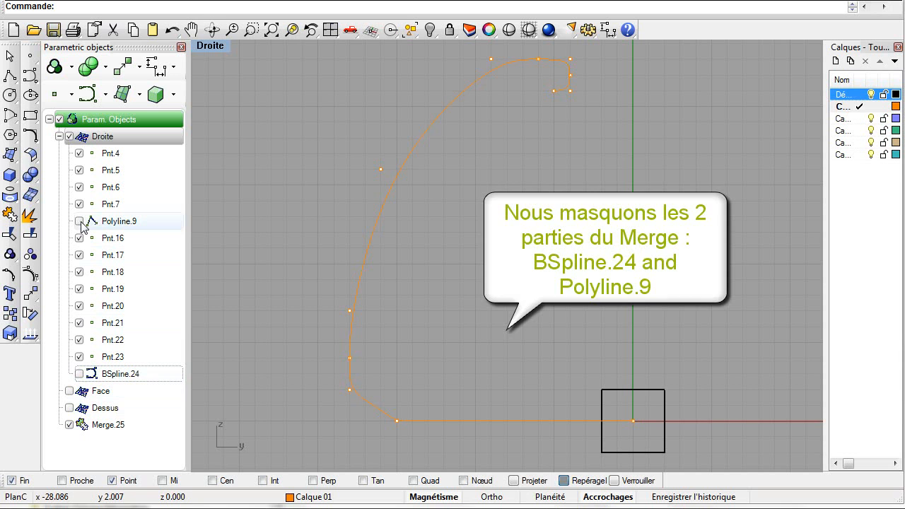
left_click(108, 427)
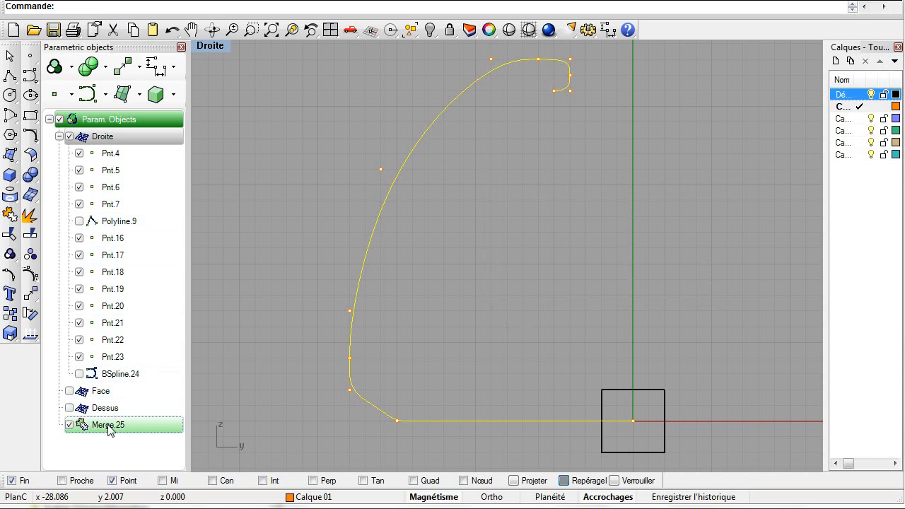
left_click(303, 398)
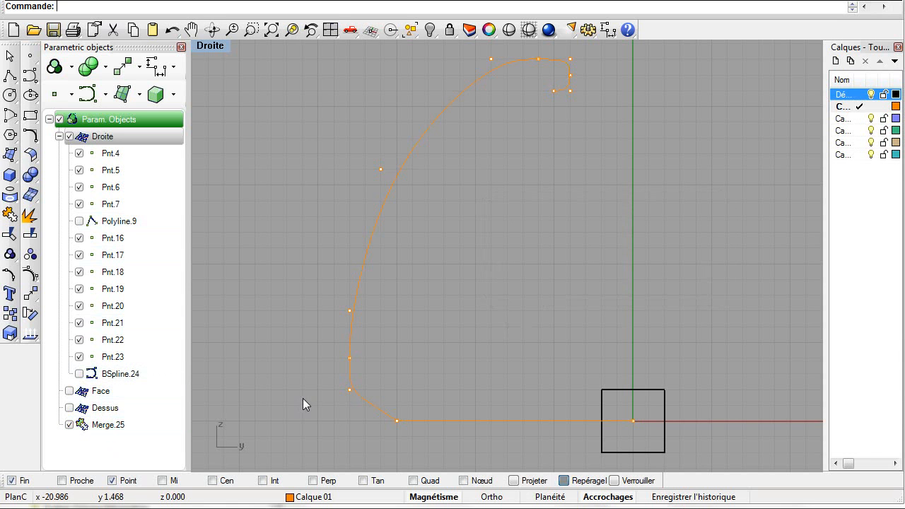
Switch to the four-viewport layout and make Calque 02 the current layer
left_click(331, 33)
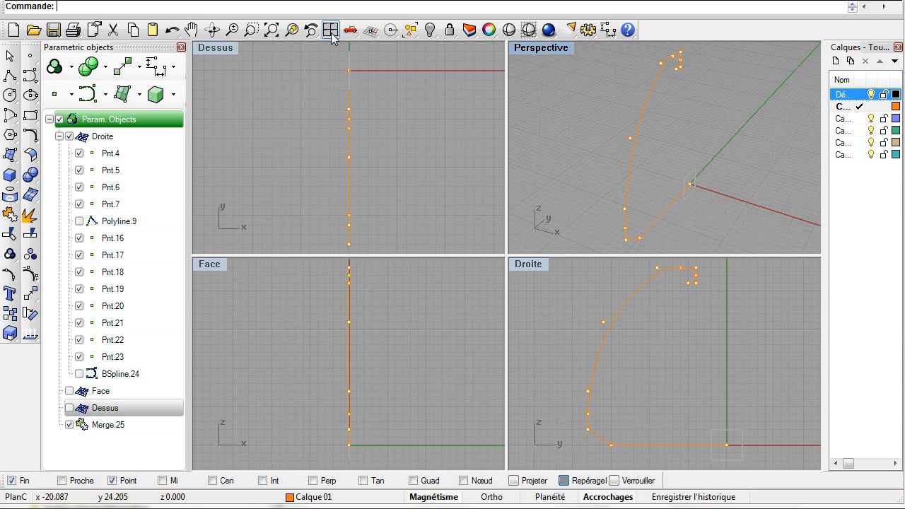
left_click(10, 154)
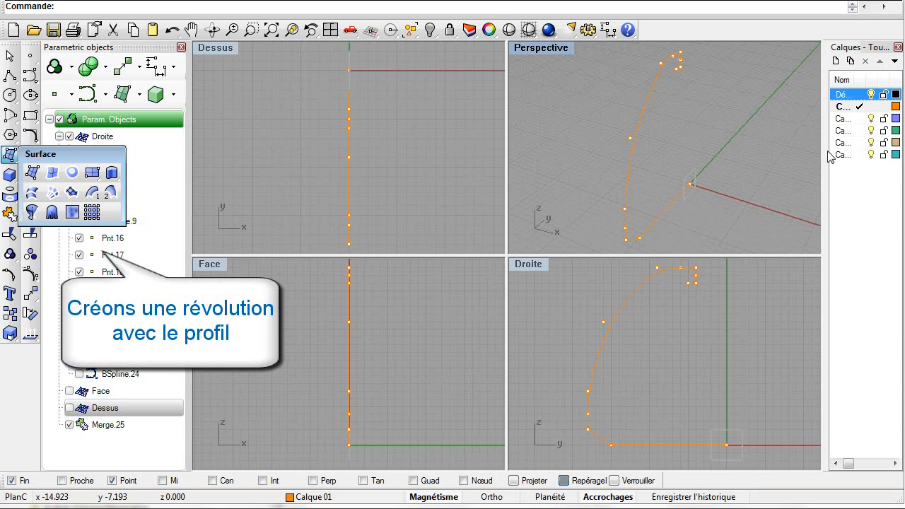
left_click(860, 119)
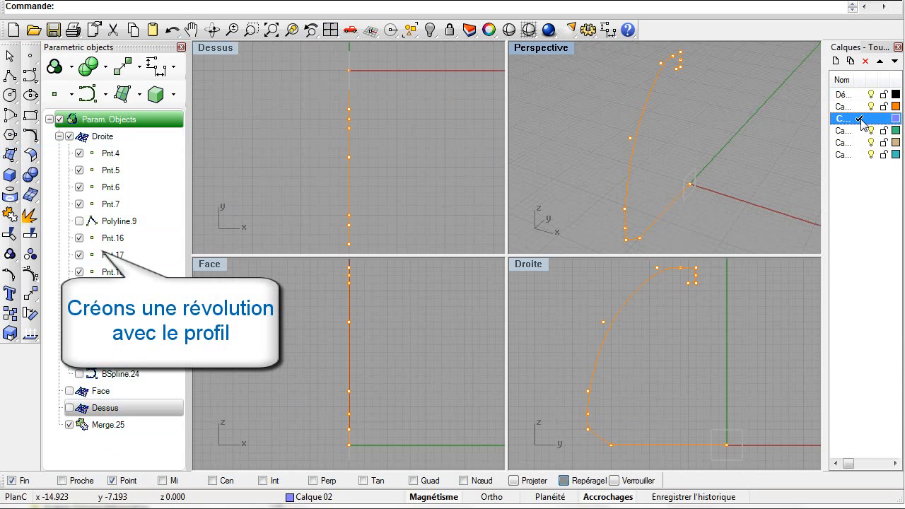
Revolve the merged profile a full circle around the vertical axis through the origin, picking axis points at heights 10 and 18
left_click(13, 158)
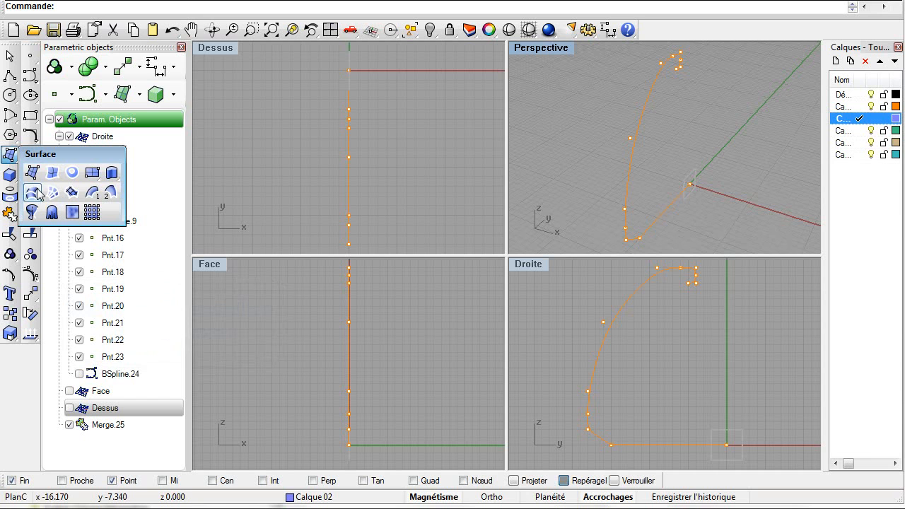
left_click(32, 215)
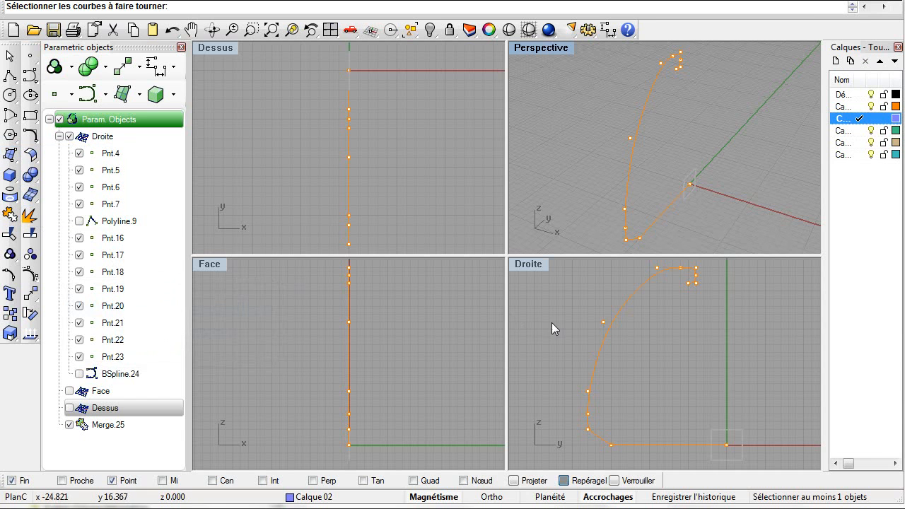
left_click(614, 322)
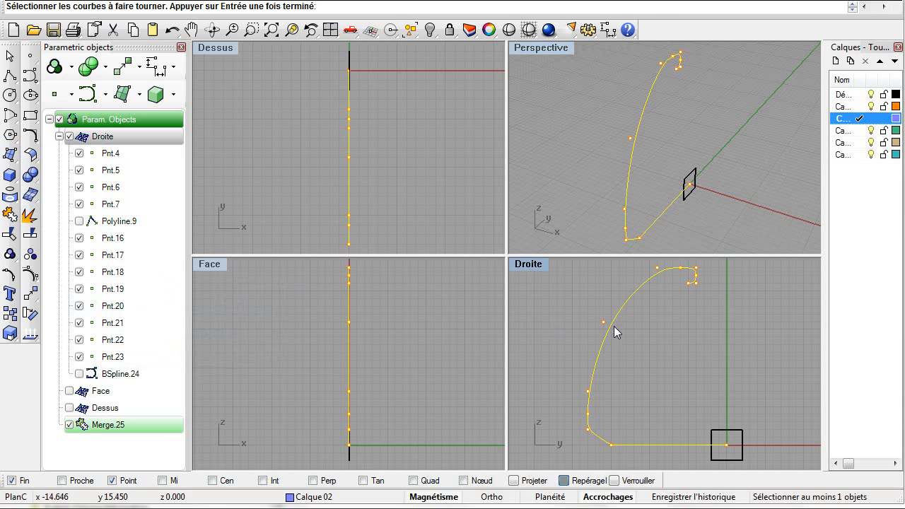
key("Return")
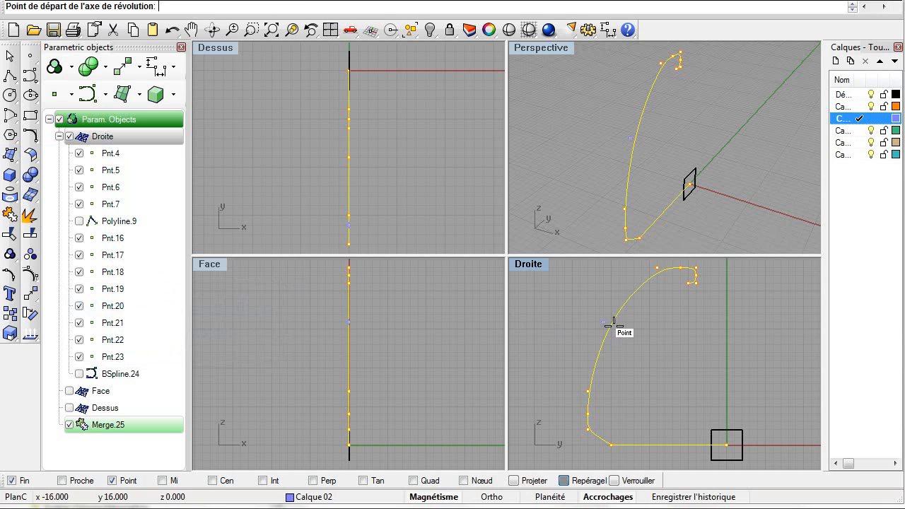
left_click(727, 367)
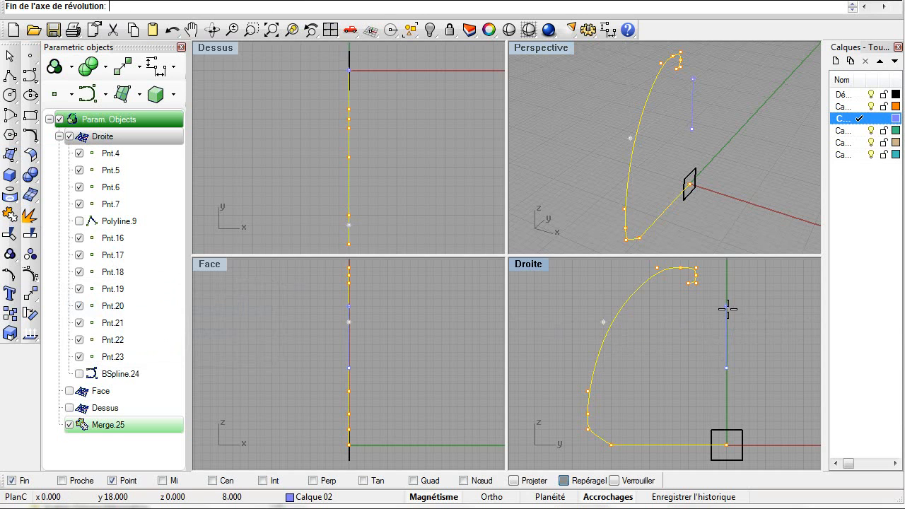
left_click(727, 309)
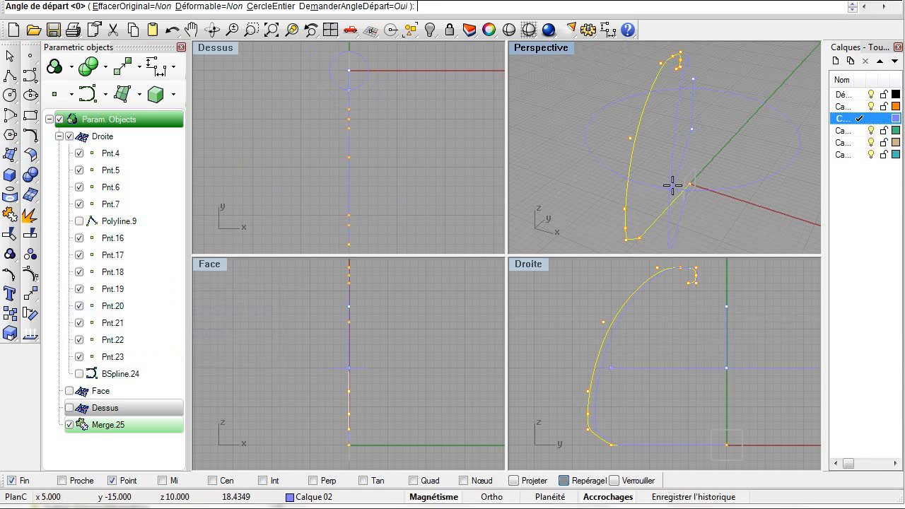
left_click(613, 242)
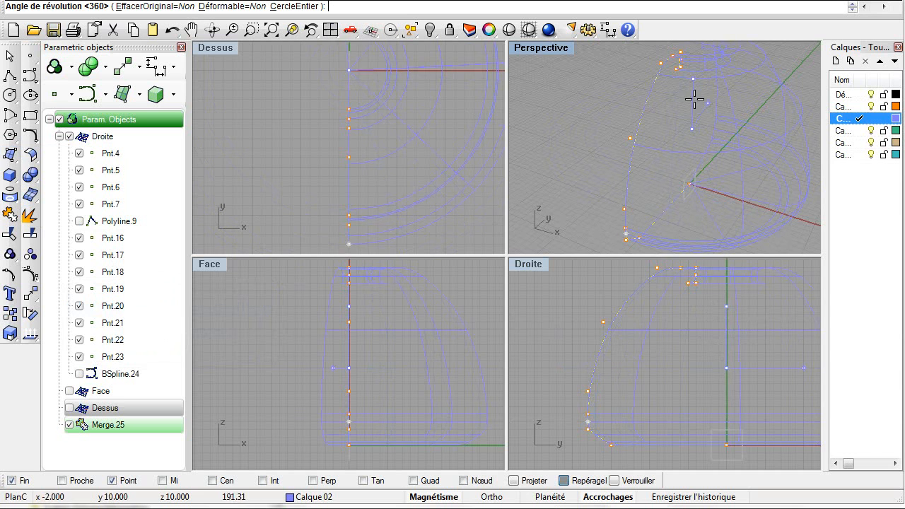
left_click(296, 6)
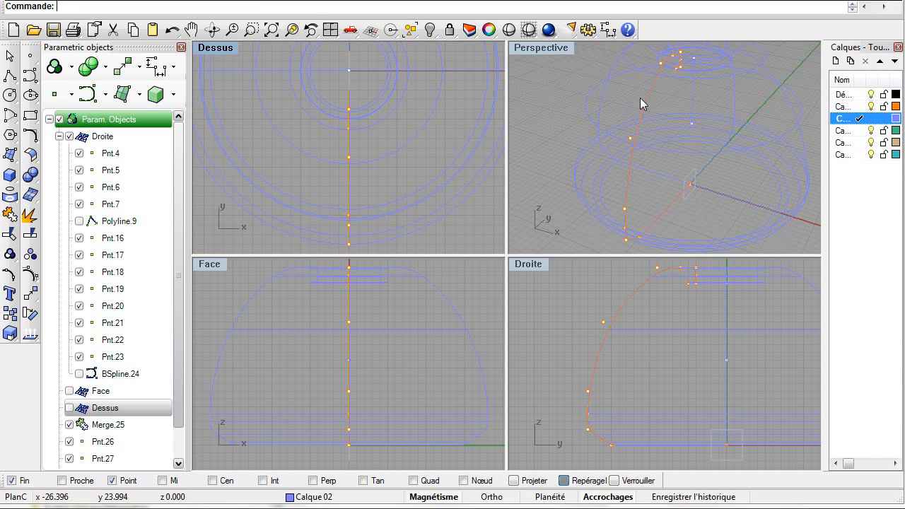
Display the Perspective view shaded, inspect the revolved body from another angle, and make Calque 03 the current layer
left_click(571, 75)
left_click(537, 34)
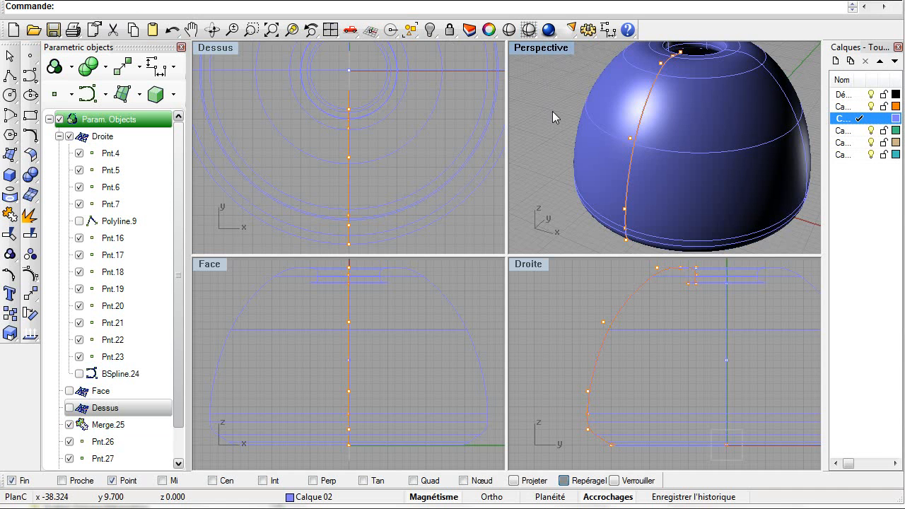
scroll(560, 120, "down", 4)
right_click_drag(578, 191, 646, 153)
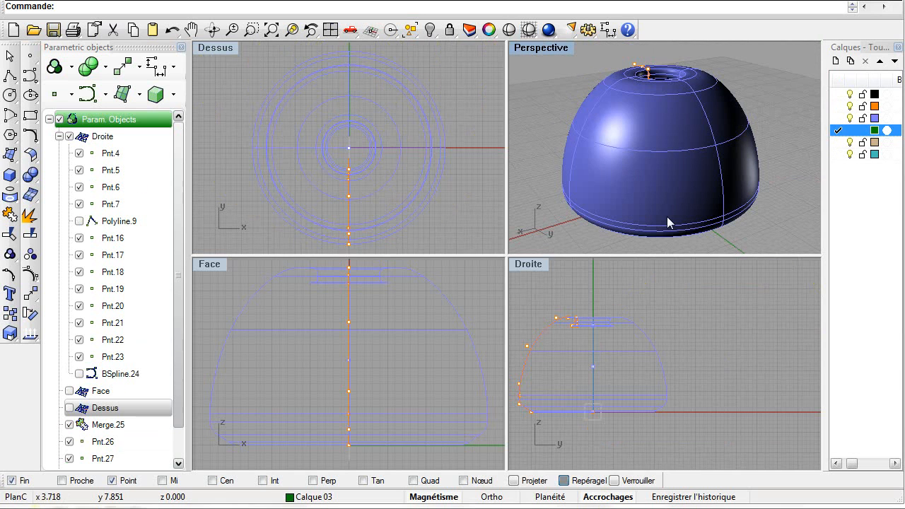
mouse_move(563, 88)
right_mouse_down()
mouse_move(556, 106)
mouse_move(576, 85)
right_mouse_up()
Draw a four-point BSpline spout guide in the Droite view, curving from inside the body's wall outward and up to nearly its top rim height
double_click(536, 268)
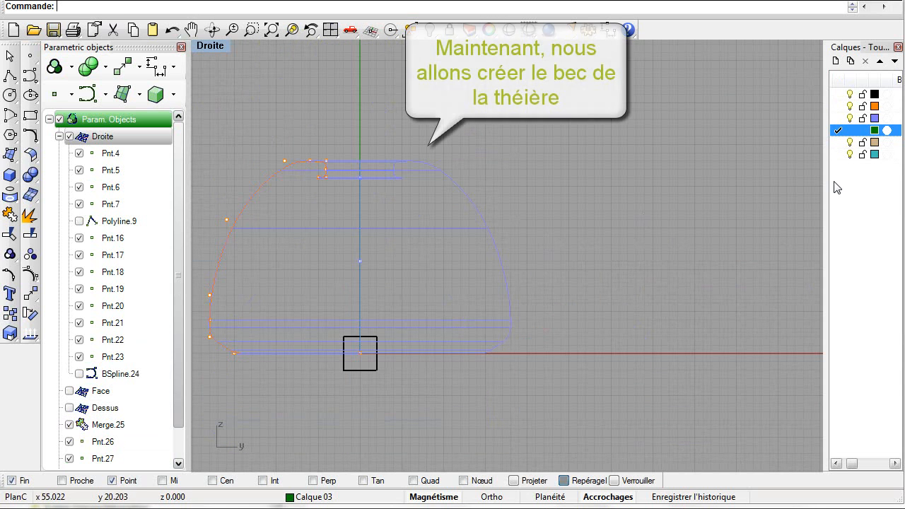
left_click(30, 76)
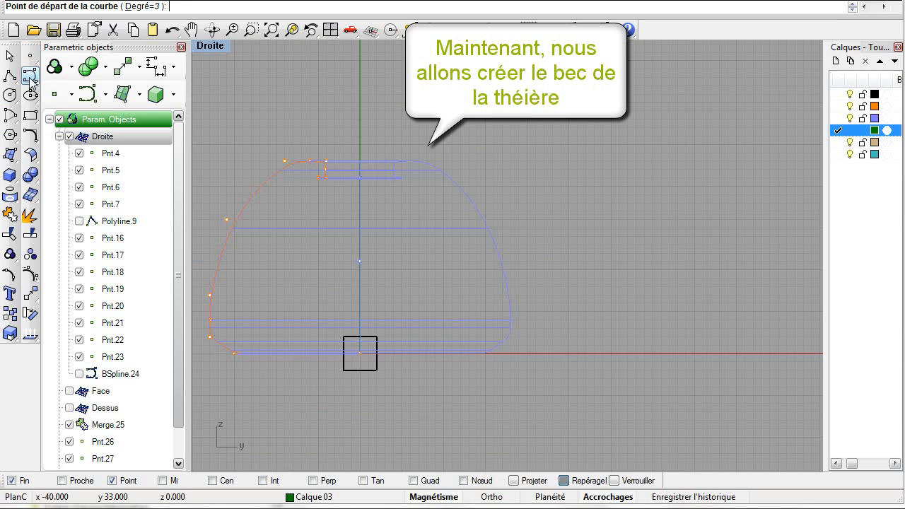
left_click(460, 245)
left_click(536, 244)
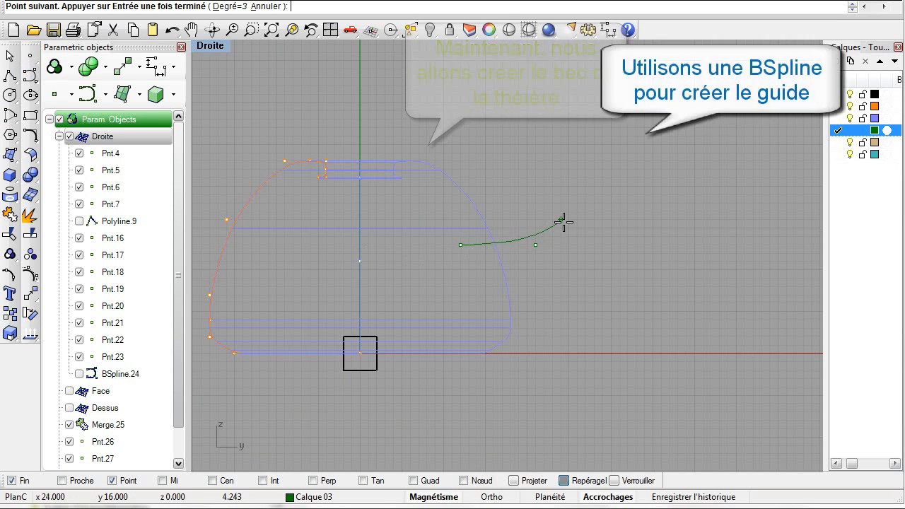
left_click(603, 203)
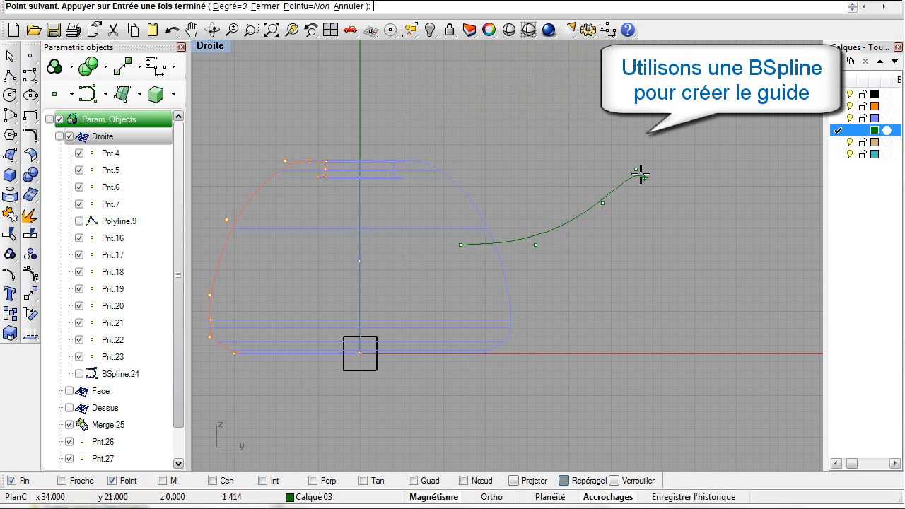
key("Return")
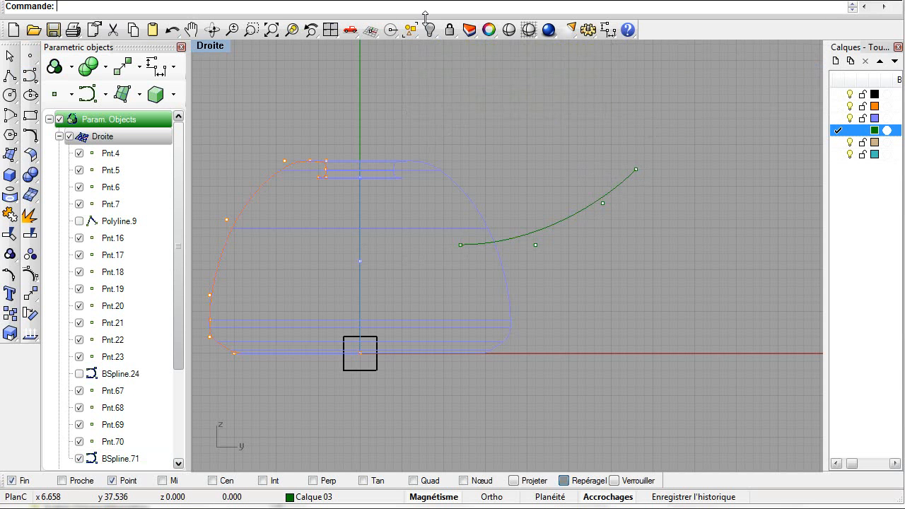
Begin an On Curve tube in the Perspective view along the spout guide BSpline, with start radius 3 and start minimum radius 2
left_click(331, 30)
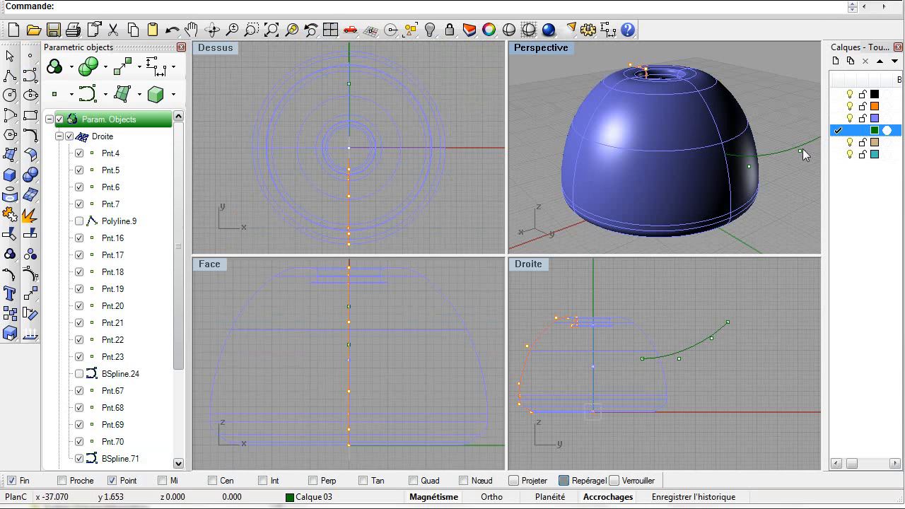
right_click_drag(789, 119, 766, 137)
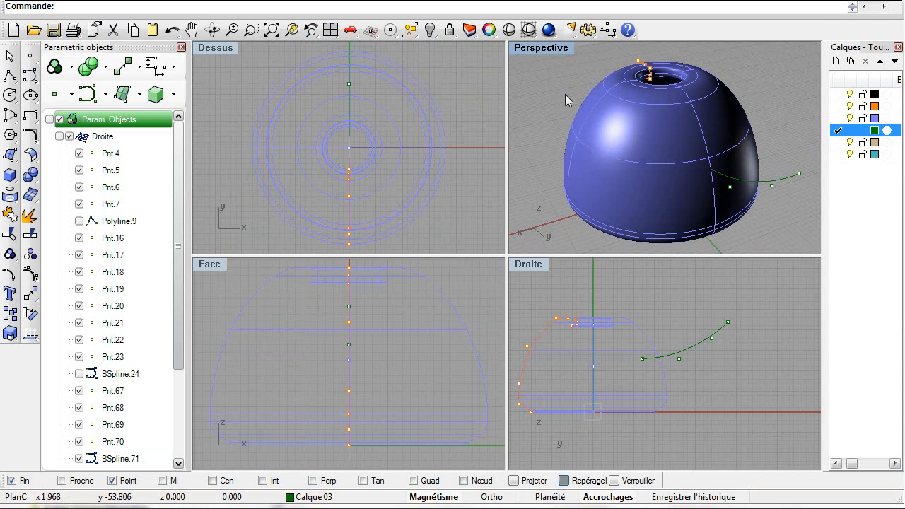
double_click(542, 48)
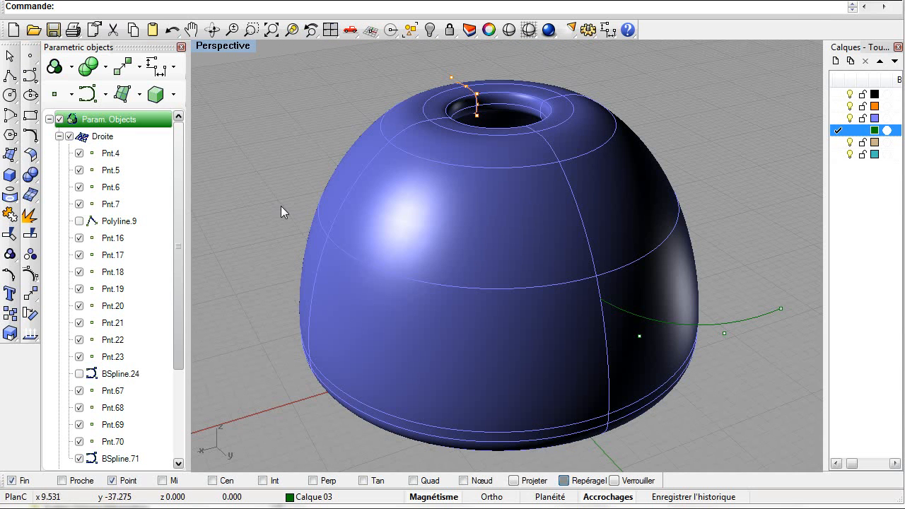
left_click(157, 94)
left_click(190, 283)
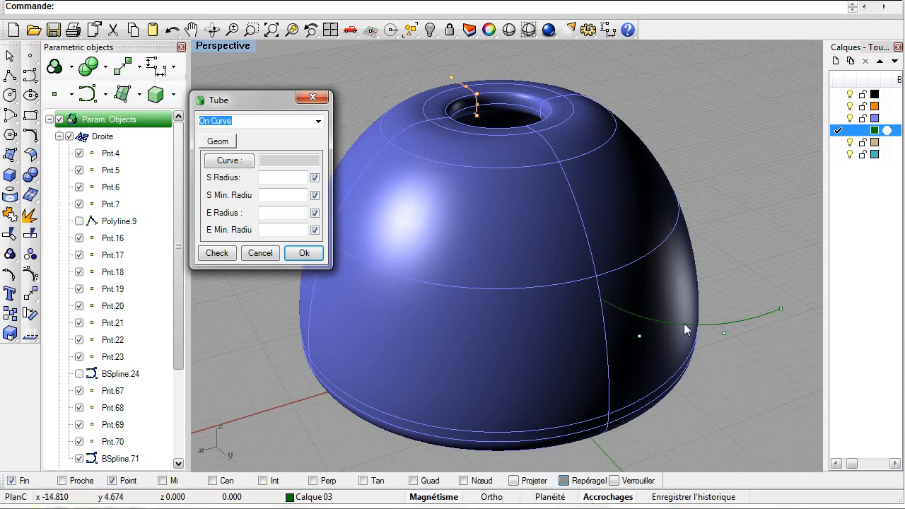
left_click(655, 320)
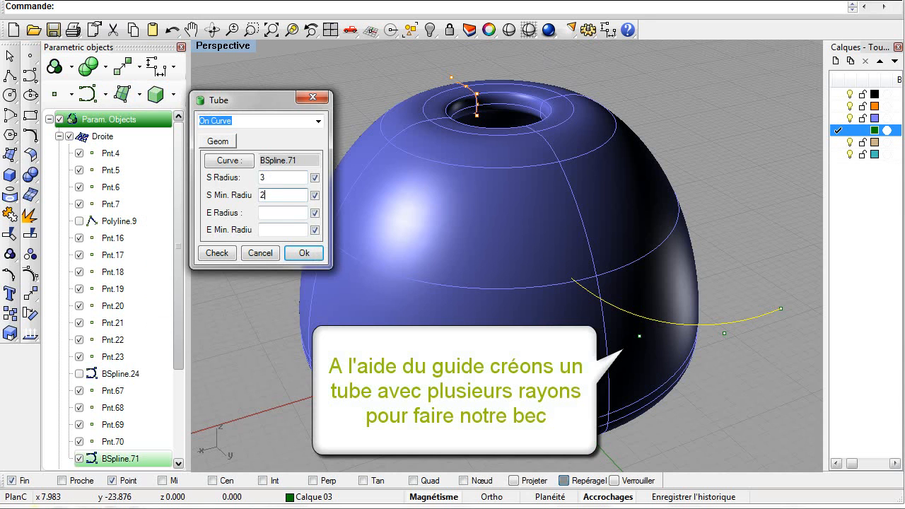
Try an end radius of 2 with an end minimum radius of 1,7 for the spout tube
left_click(268, 213)
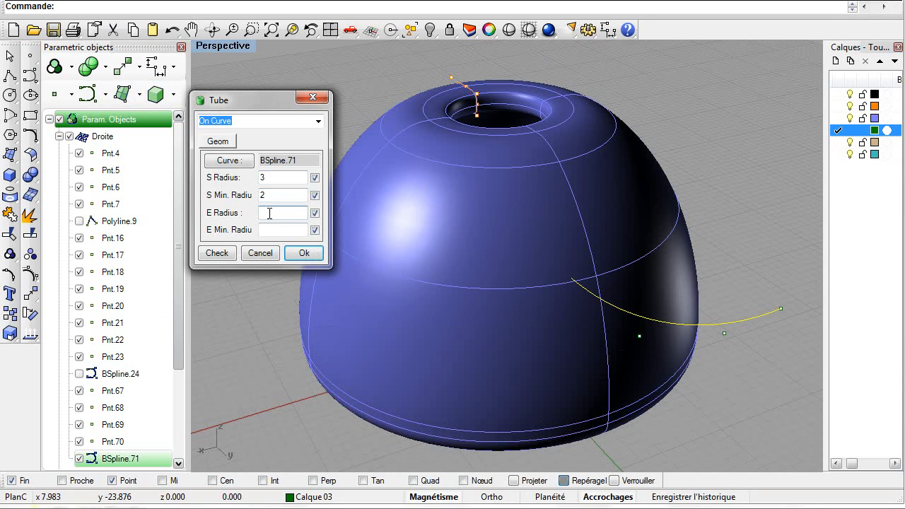
type("2")
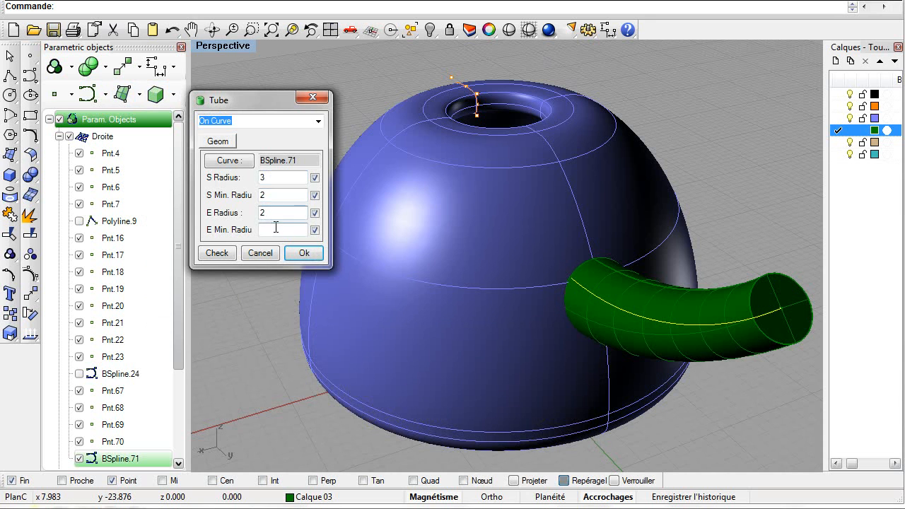
left_click(276, 227)
type("1")
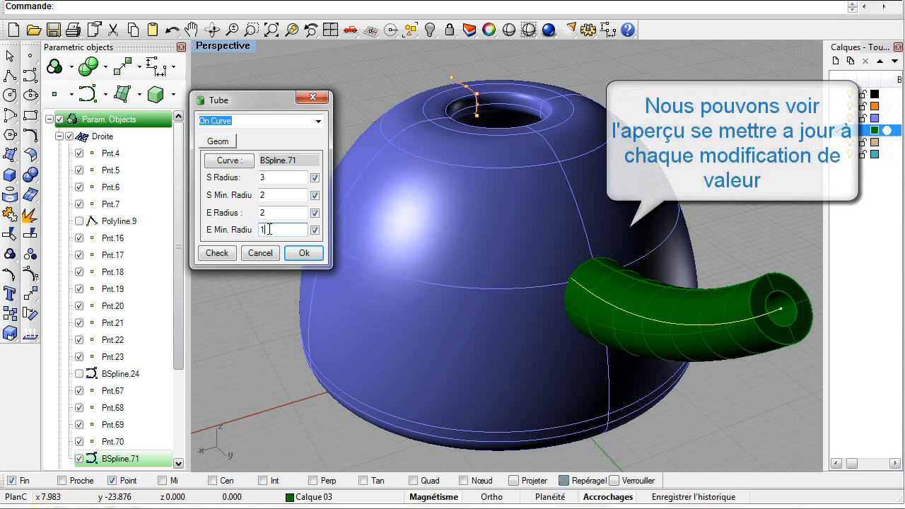
key("BackSpace")
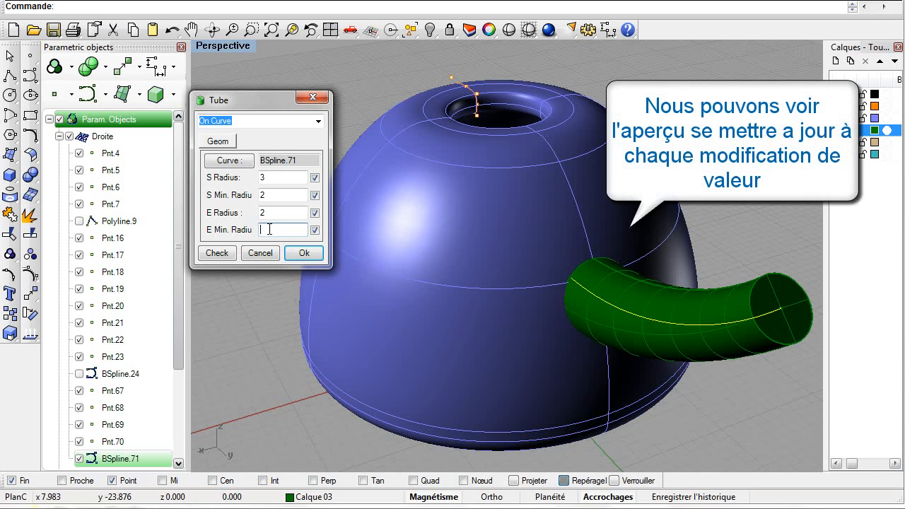
type("1,")
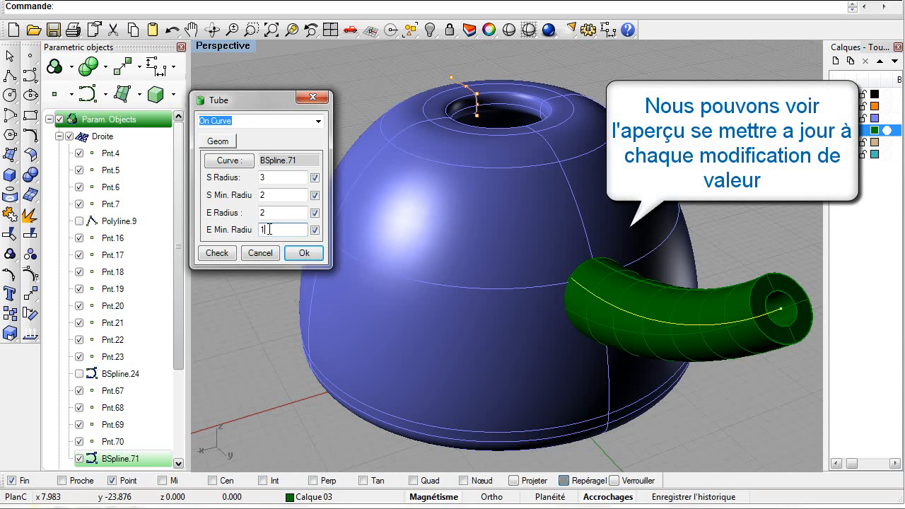
type("5")
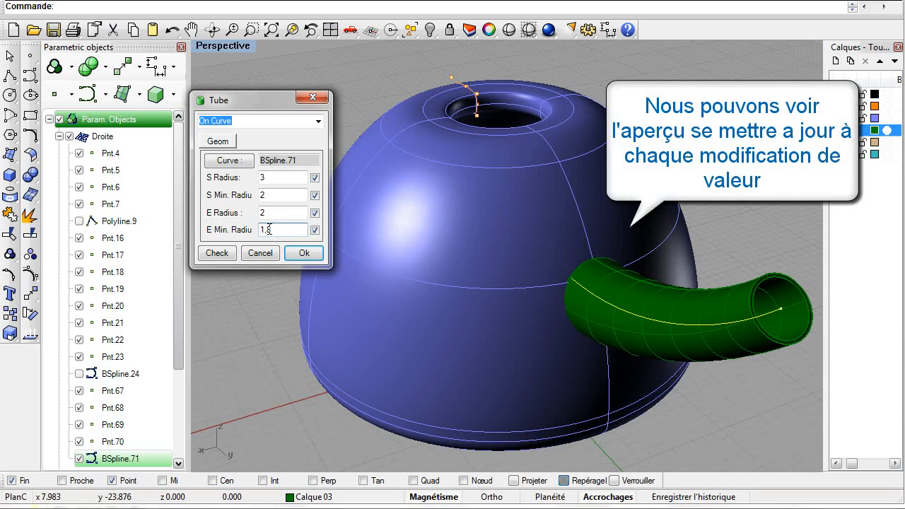
key("BackSpace")
type("3")
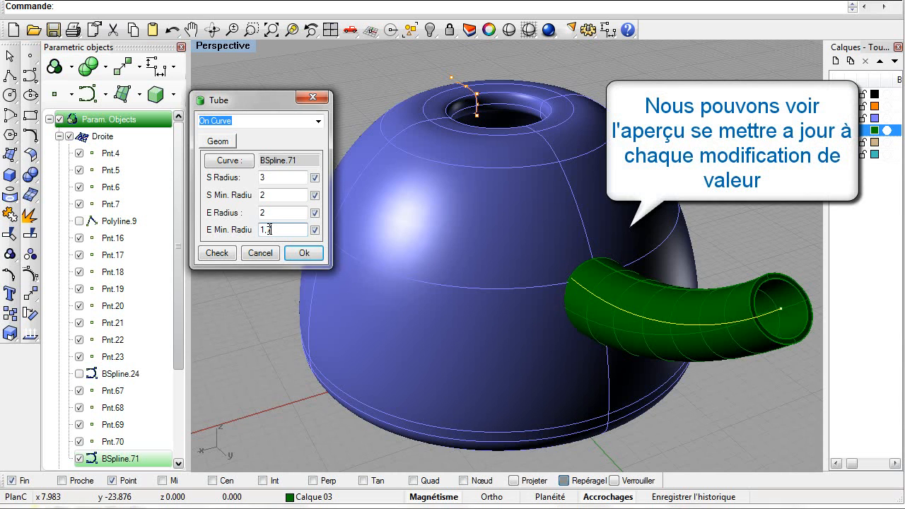
Set the spout tube's start radius to 2 and its start minimum radius to 1,5
double_click(261, 178)
type("2")
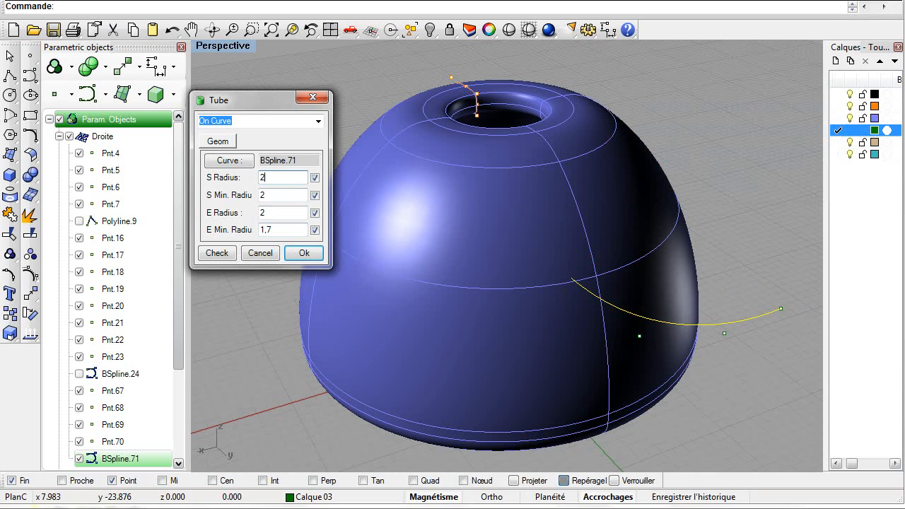
double_click(262, 195)
type("1,5")
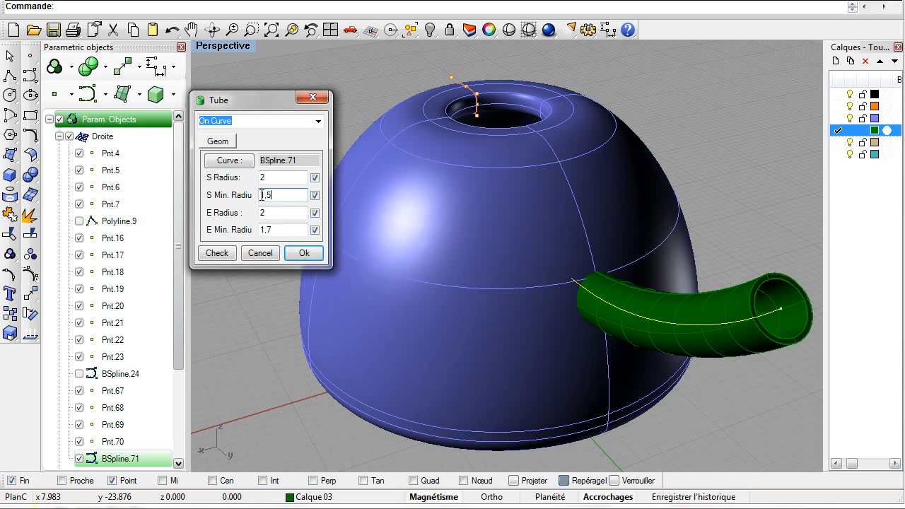
Set the spout tube's end radius to 1 and its end minimum radius to 0,8
double_click(264, 212)
type("1")
double_click(264, 234)
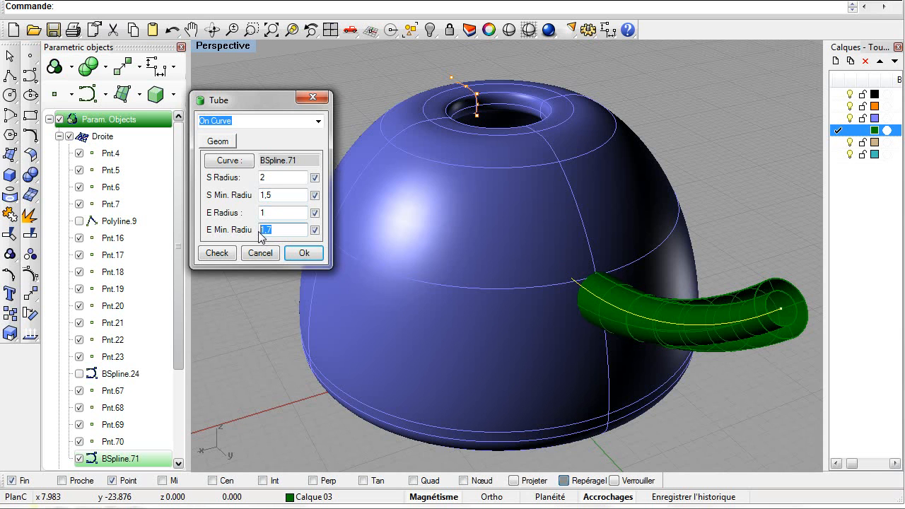
type("0,")
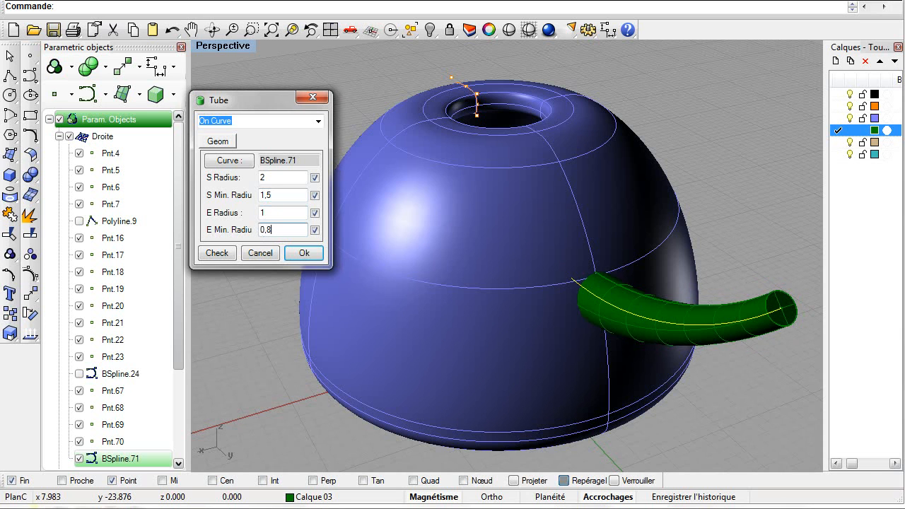
type("8")
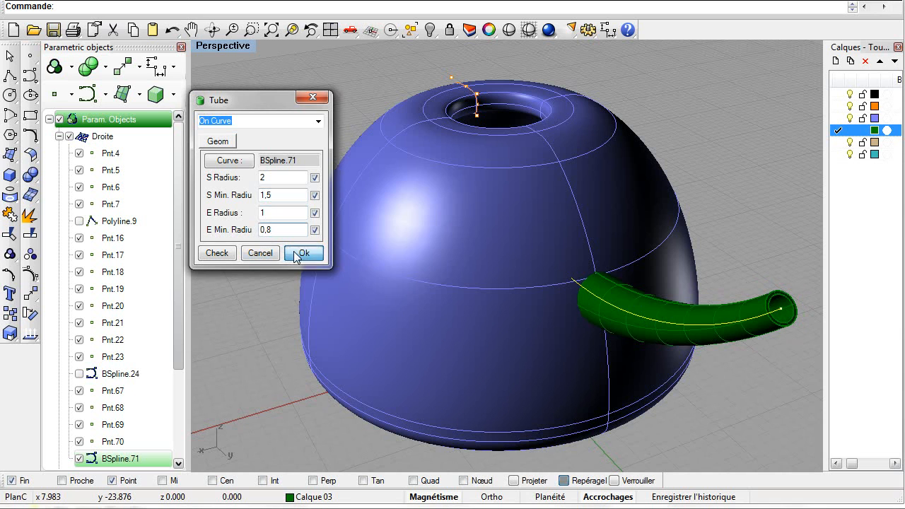